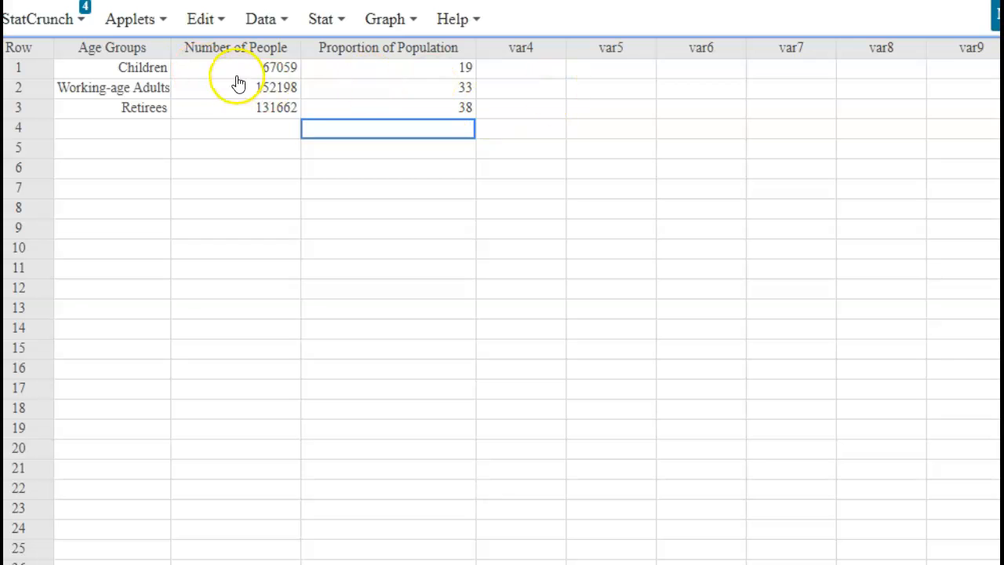
click(124, 47)
click(282, 47)
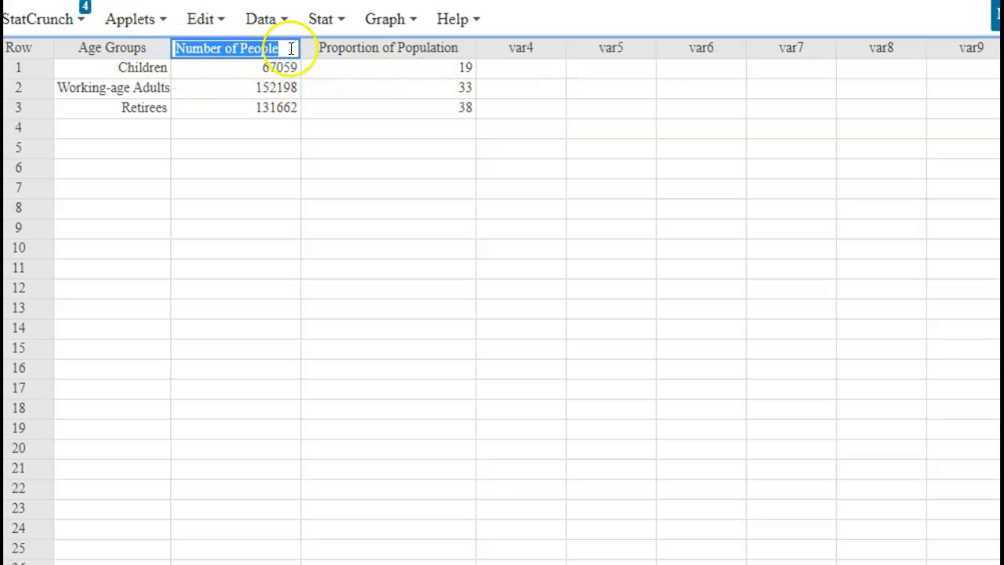
click(388, 47)
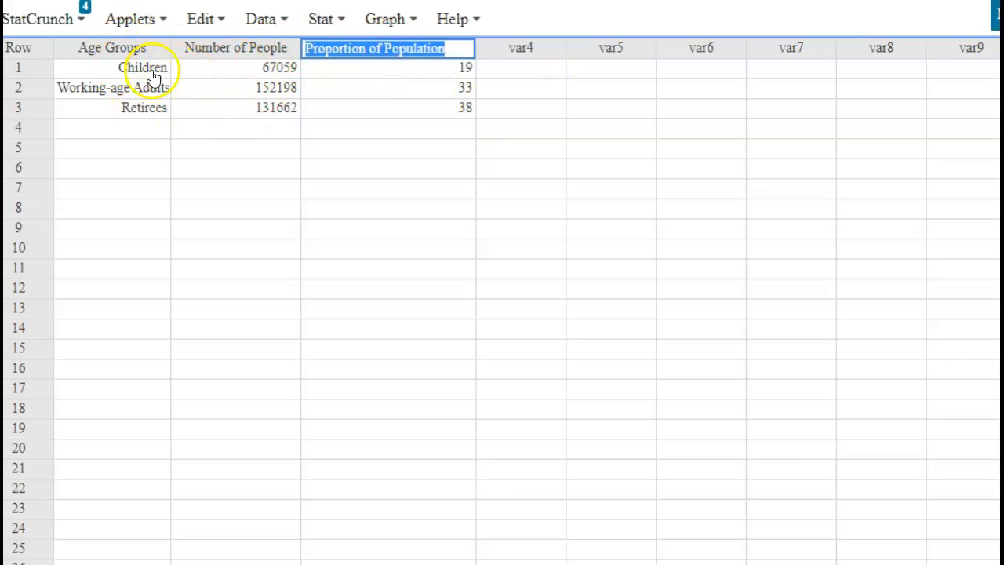
click(684, 234)
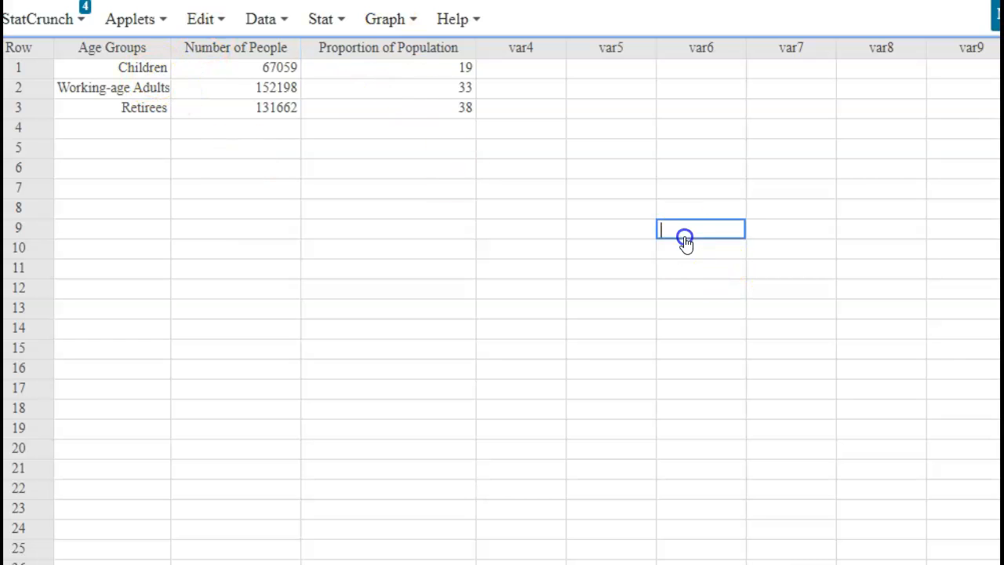
click(461, 73)
Step: Set up a bar plot from summary data with Age Groups as the categories and Number of People as the counts
click(416, 19)
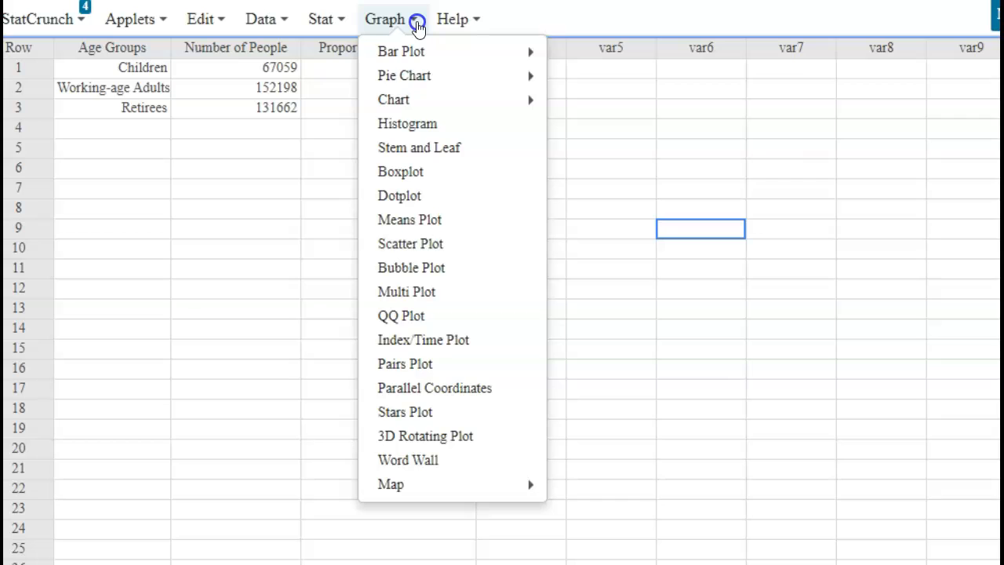
click(410, 51)
click(598, 60)
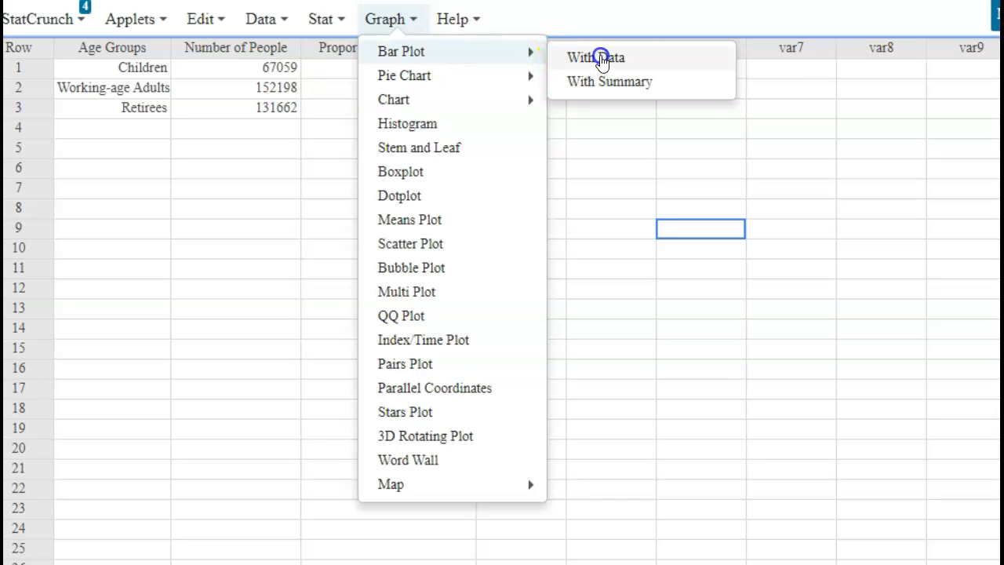
click(598, 61)
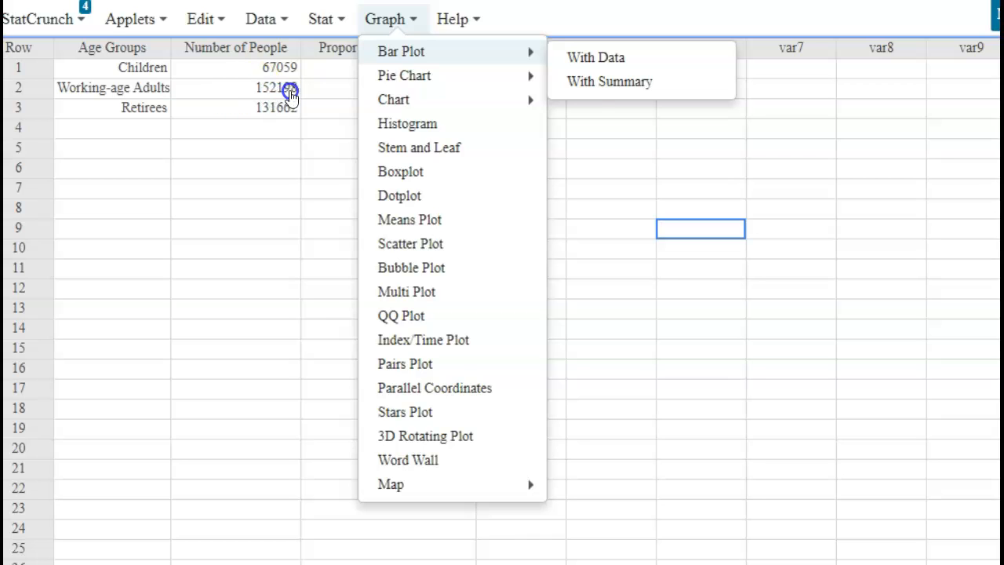
click(600, 91)
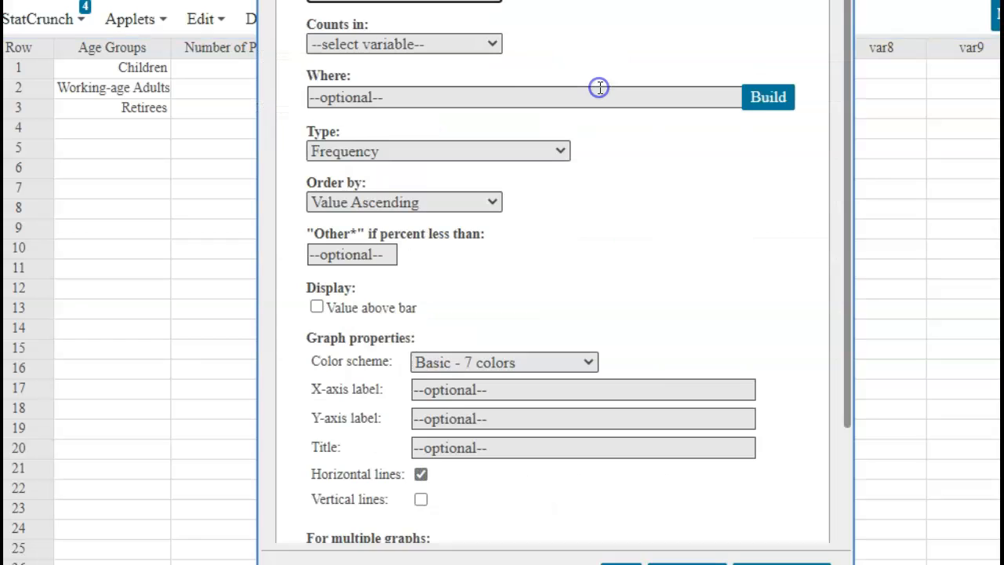
click(489, 6)
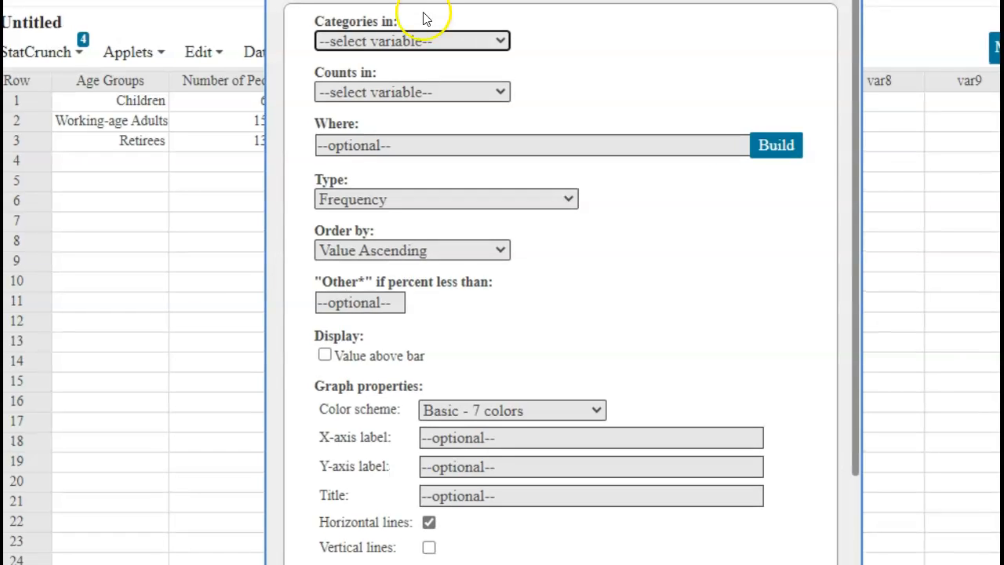
click(499, 40)
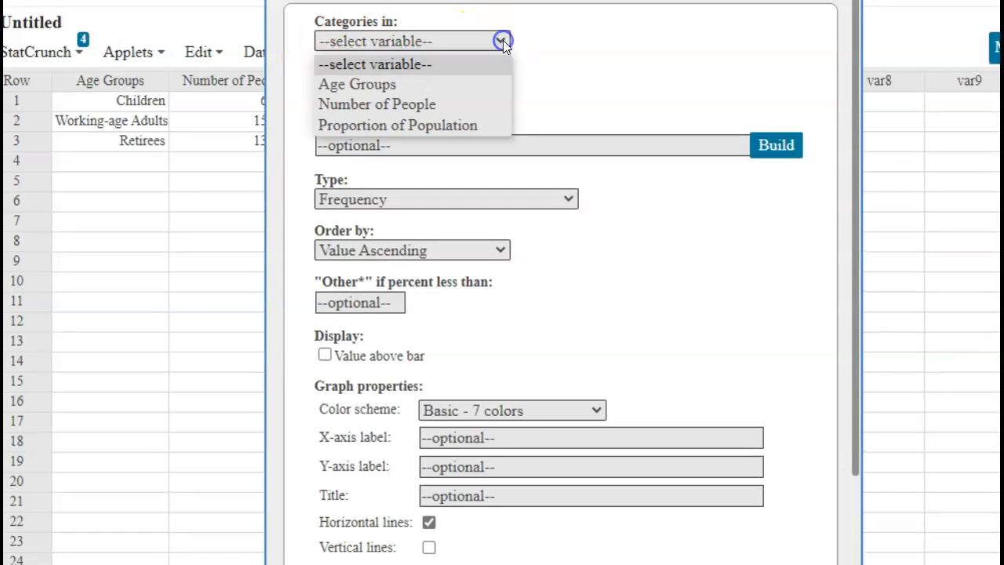
click(400, 85)
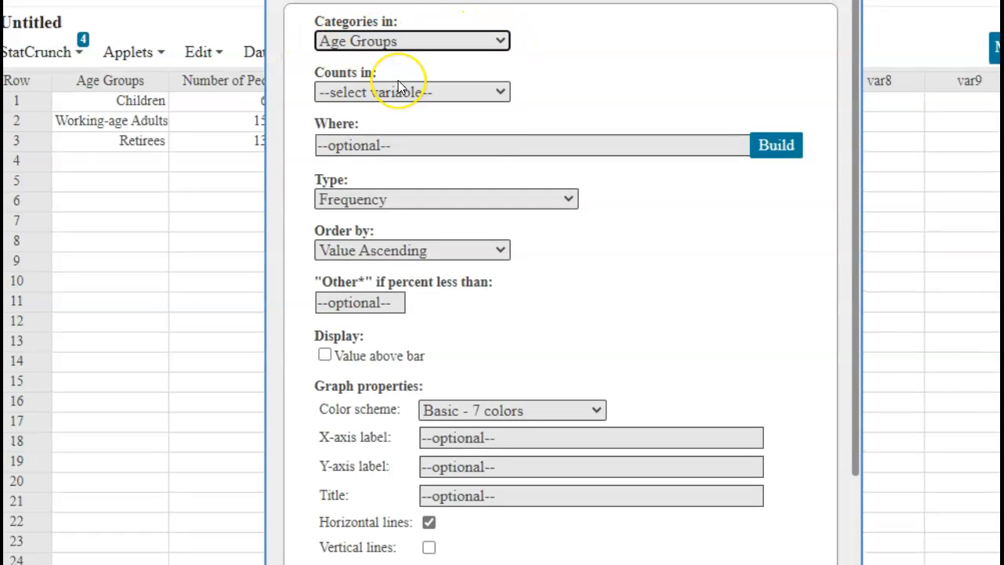
click(500, 93)
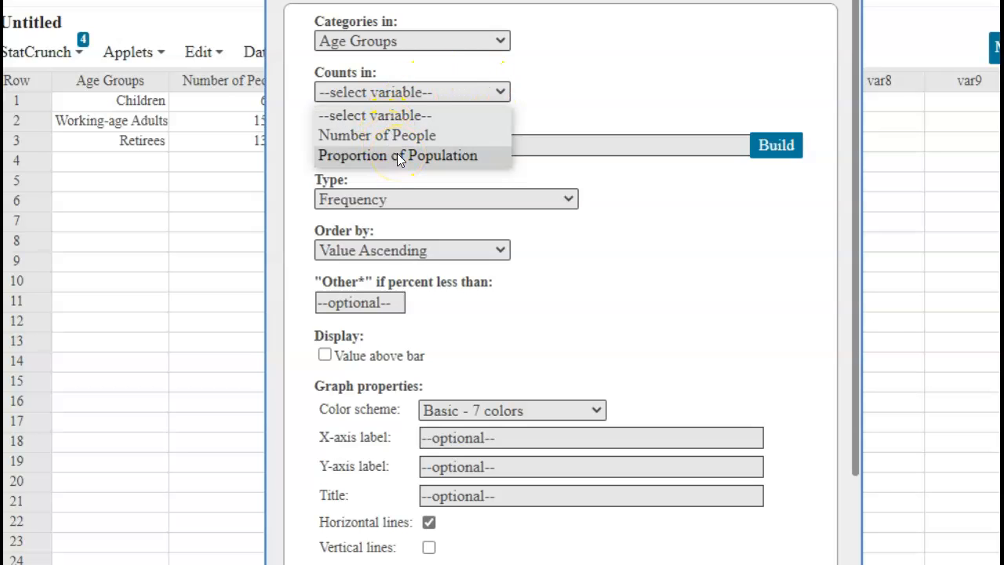
click(379, 134)
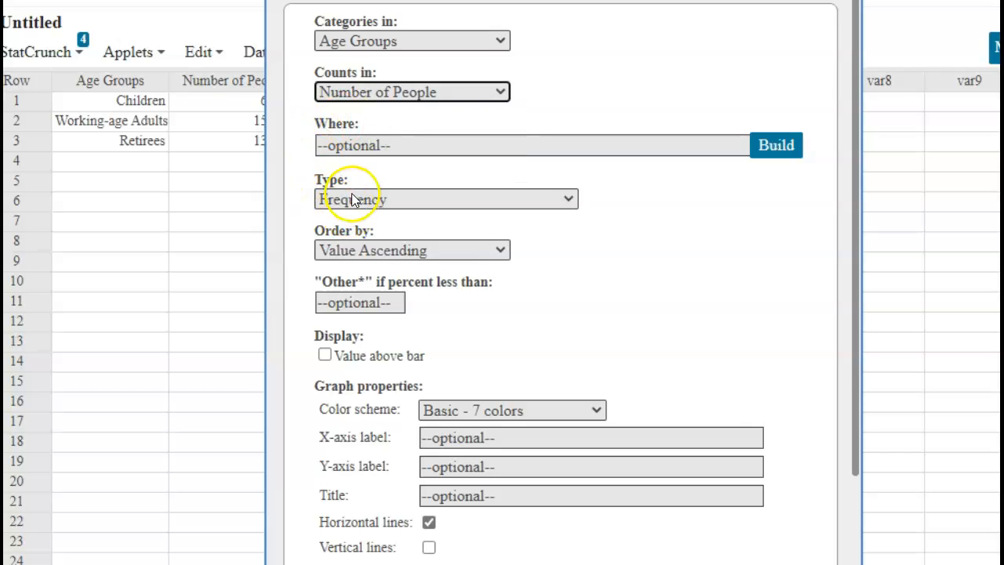
Step: Generate the bar plot with the type set to Percent and move the graph so it is fully in view
click(569, 199)
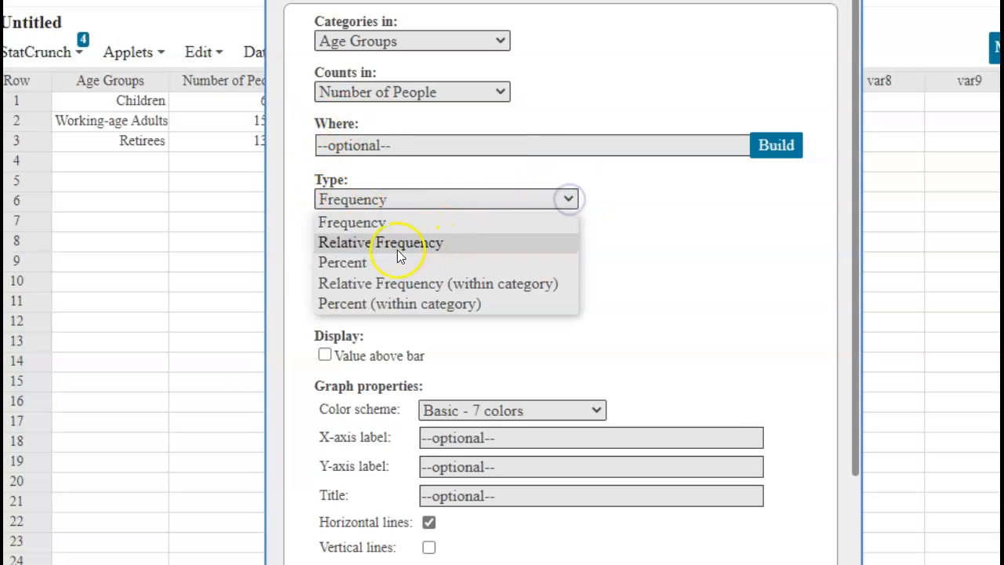
click(355, 265)
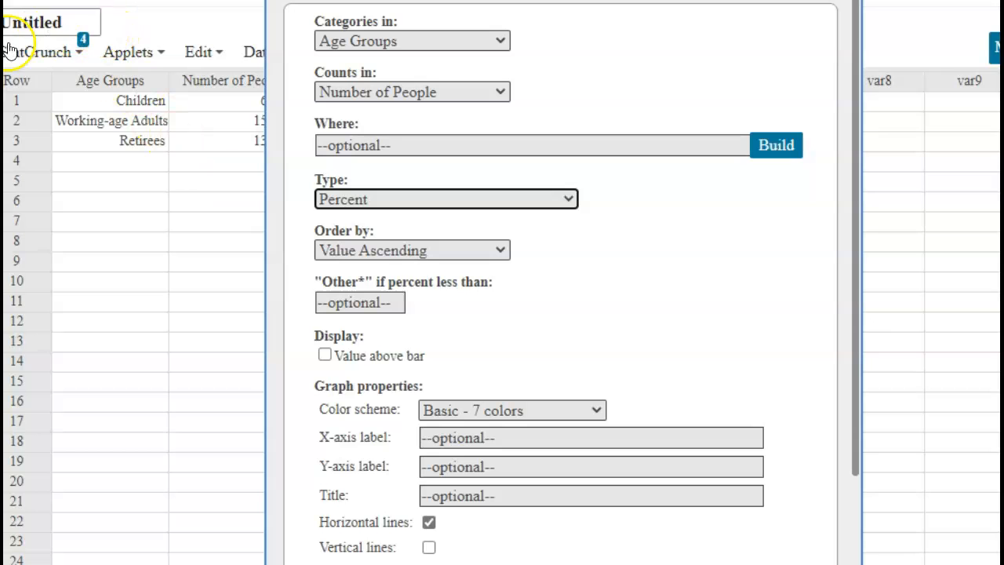
drag(345, 1, 609, 1)
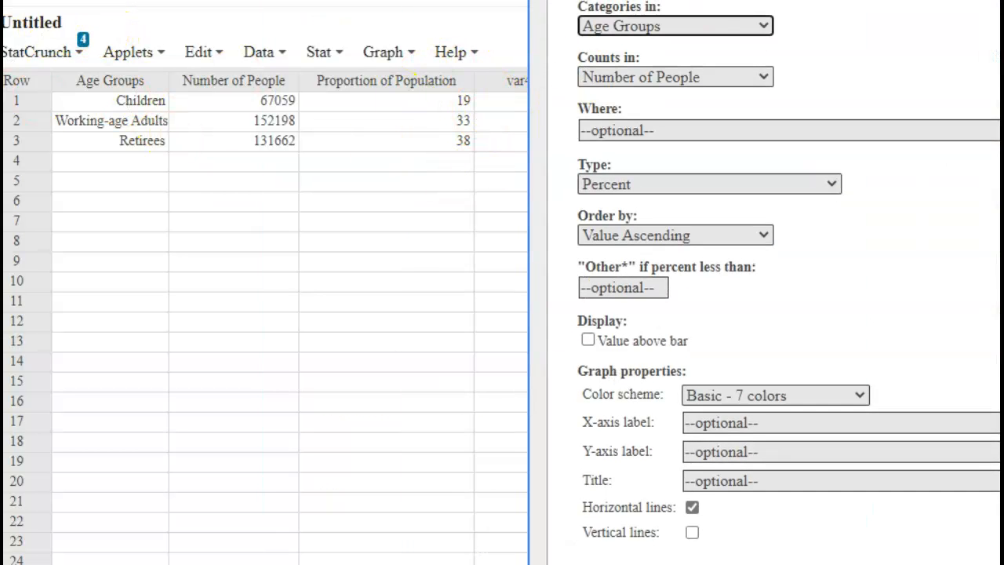
drag(996, 3, 741, 22)
click(804, 555)
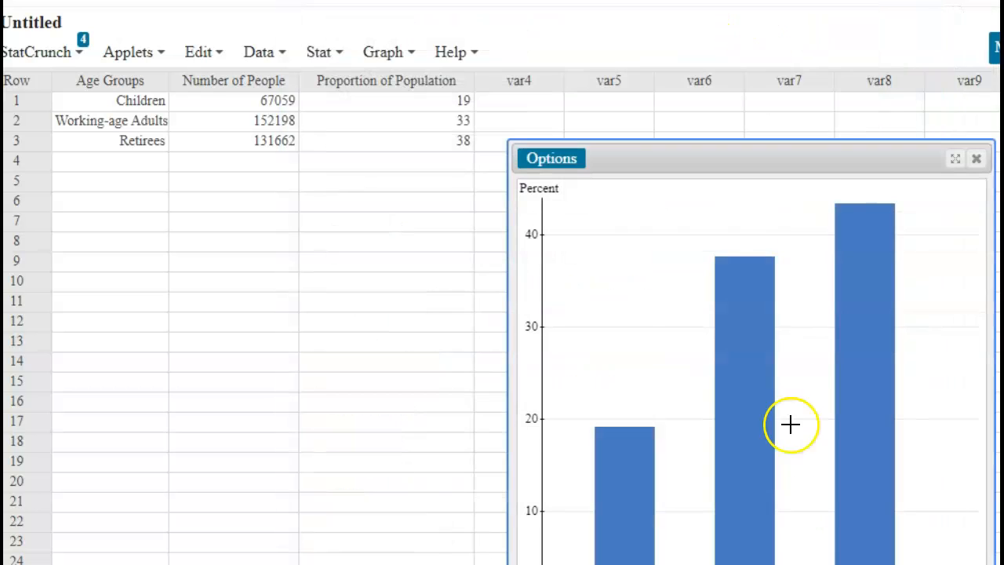
drag(801, 166, 693, 79)
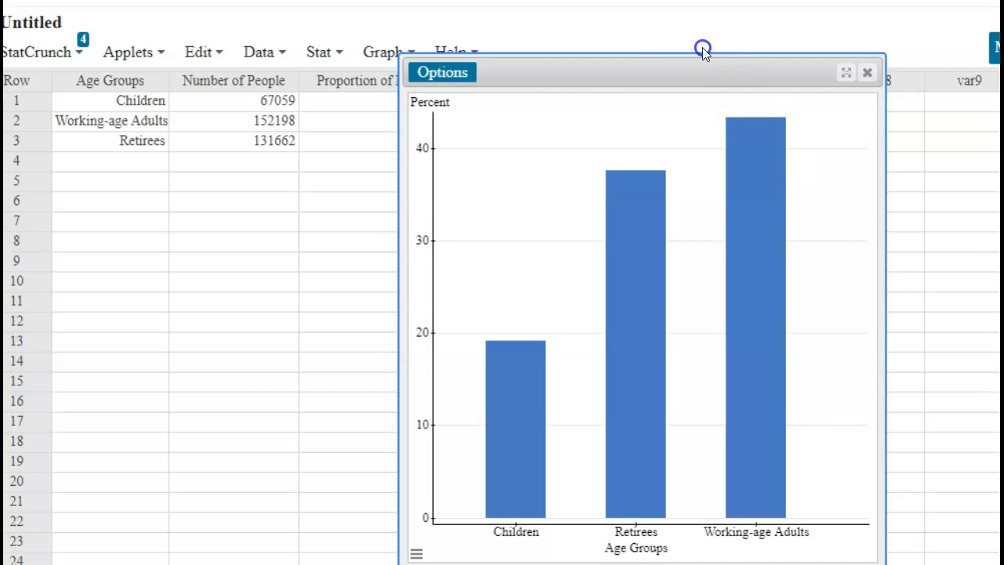
Step: Change the bar plot's counts to Proportion of Population, regenerate it and place the graph beside the data columns
click(457, 76)
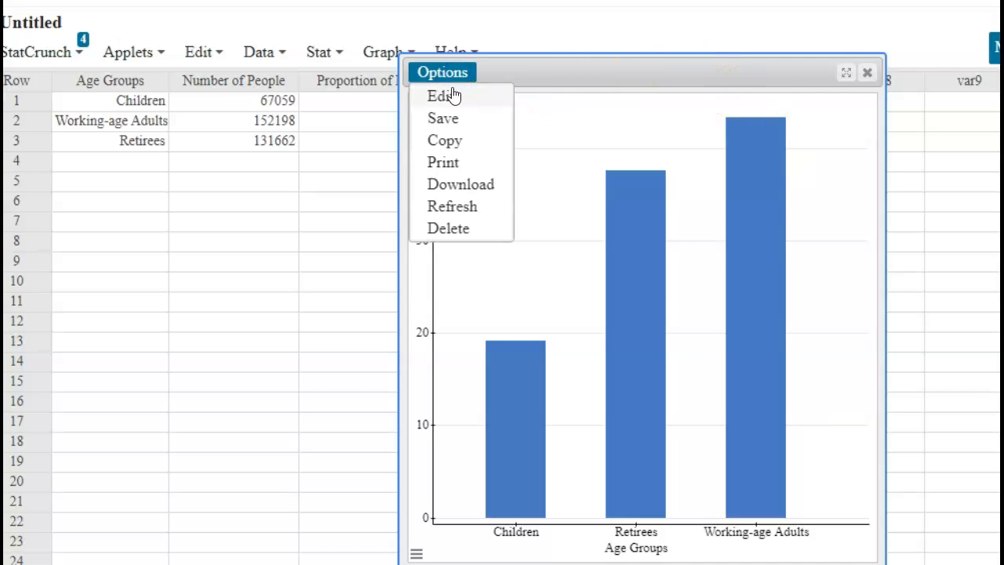
click(450, 95)
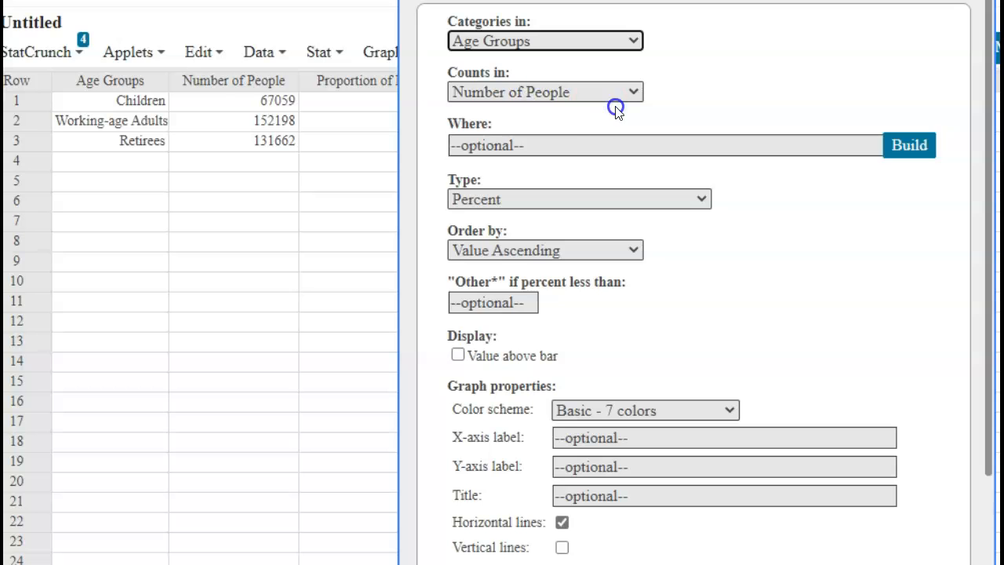
click(636, 96)
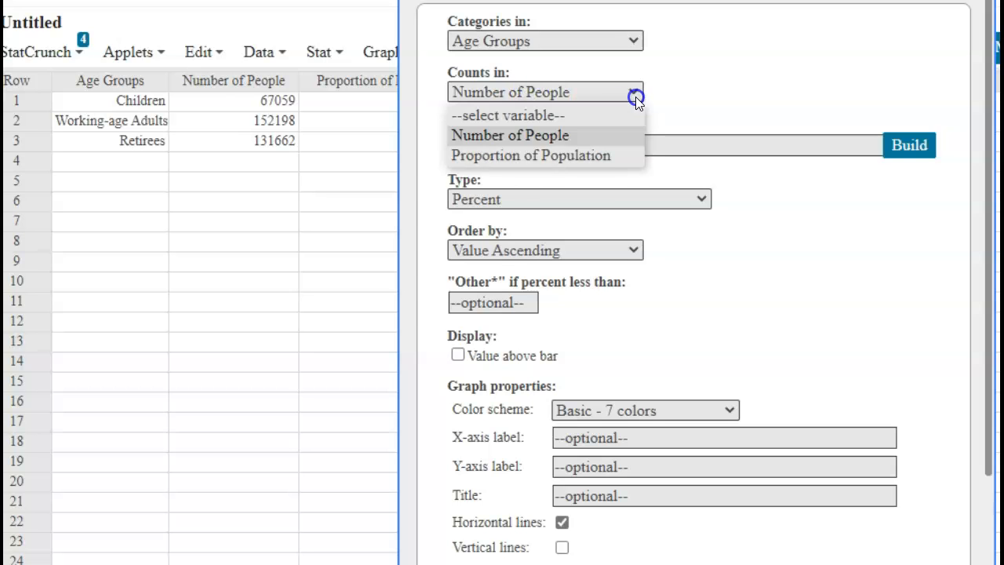
click(524, 156)
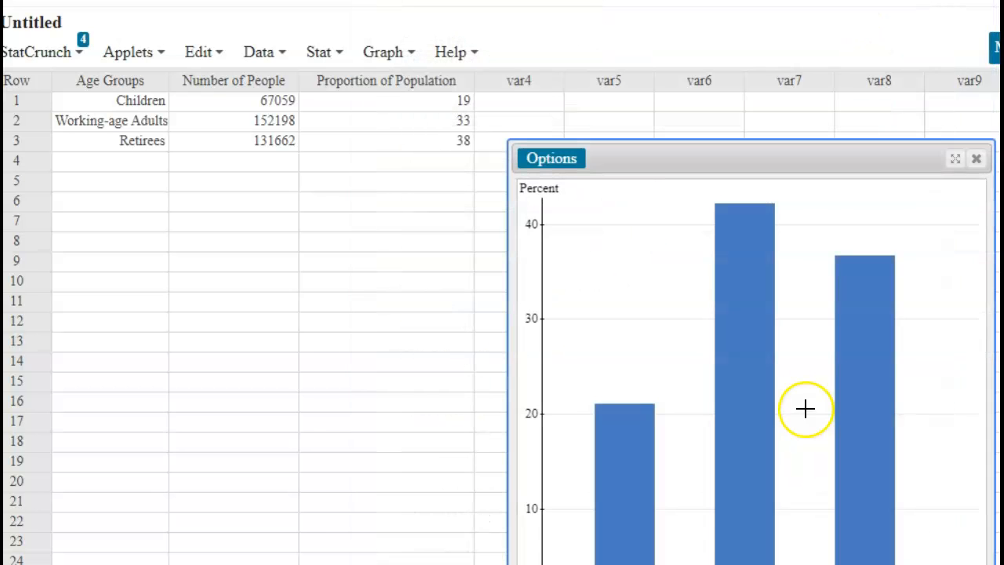
drag(793, 162, 730, 31)
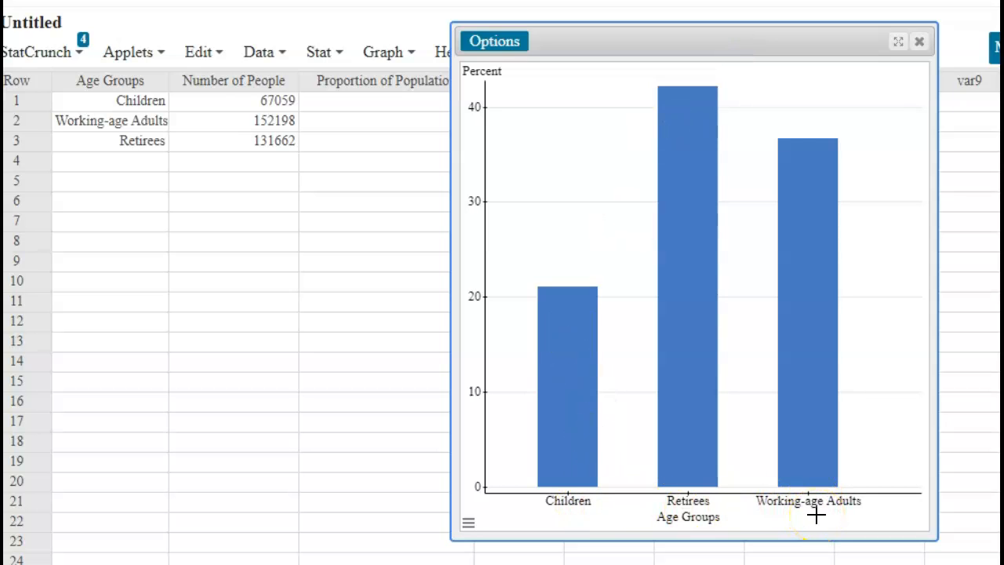
click(781, 523)
drag(602, 39, 634, 20)
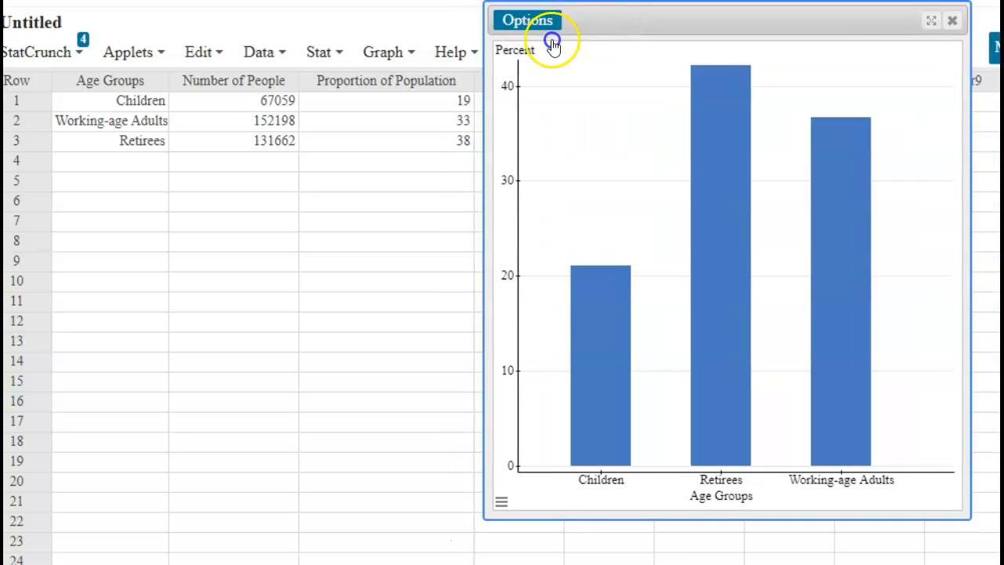
Step: Change the bar plot's type to Frequency, regenerate it and move the graph beside the data columns
click(524, 30)
click(523, 45)
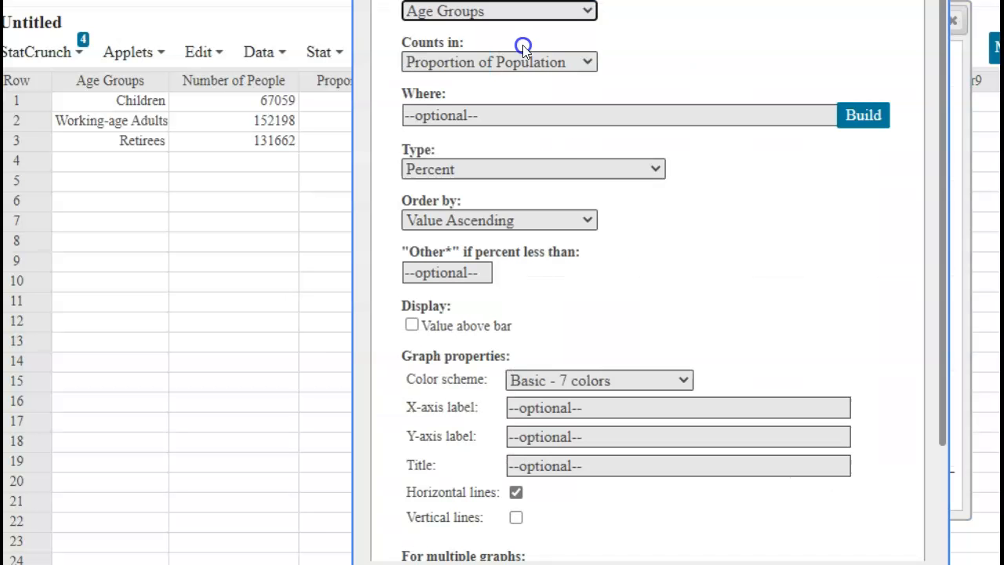
click(654, 171)
click(576, 190)
click(901, 562)
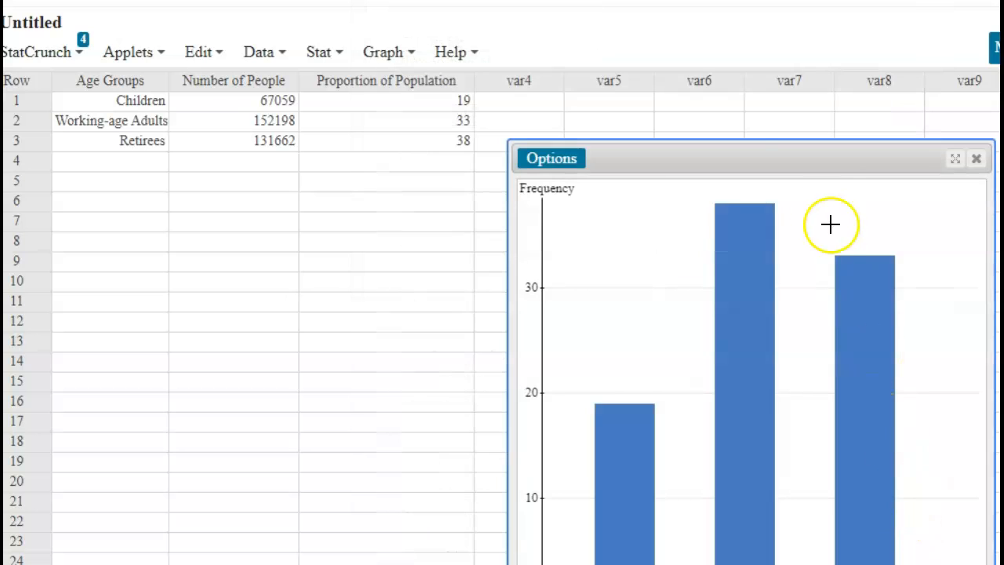
drag(756, 153, 728, 62)
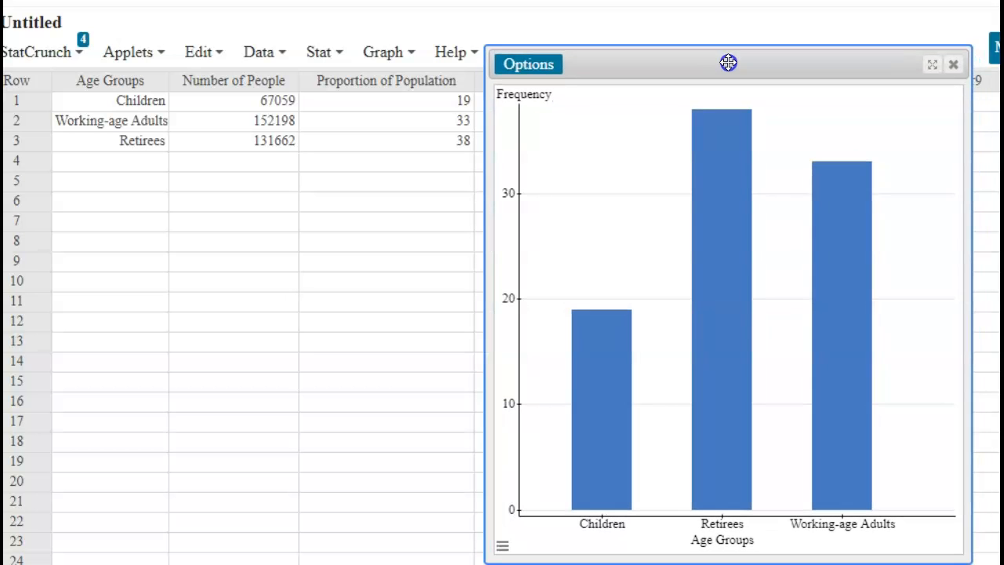
mouse_move(617, 385)
mouse_move(716, 218)
Step: Correct the Proportion of Population value for Working-age Adults to 43
click(428, 118)
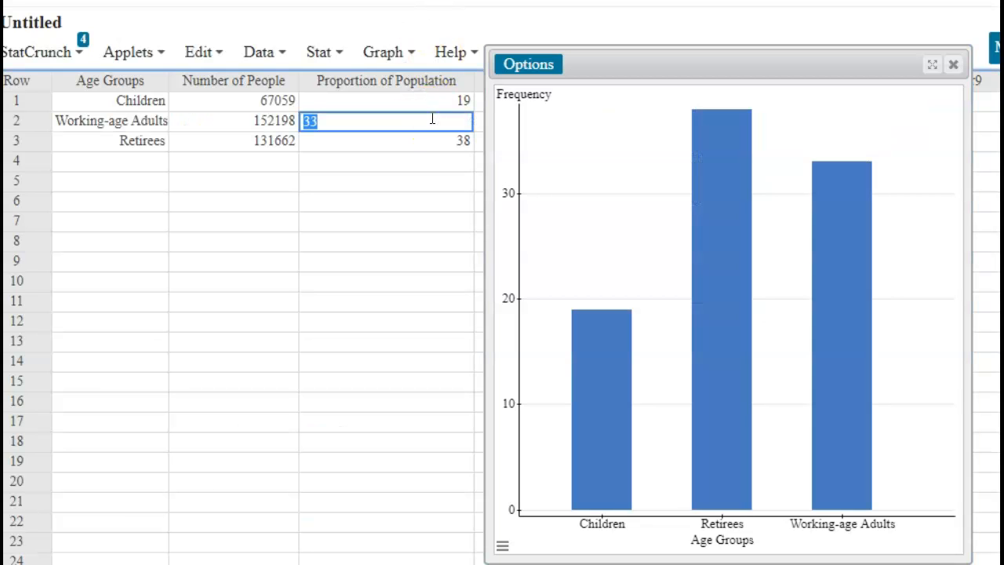
key(Return)
click(440, 217)
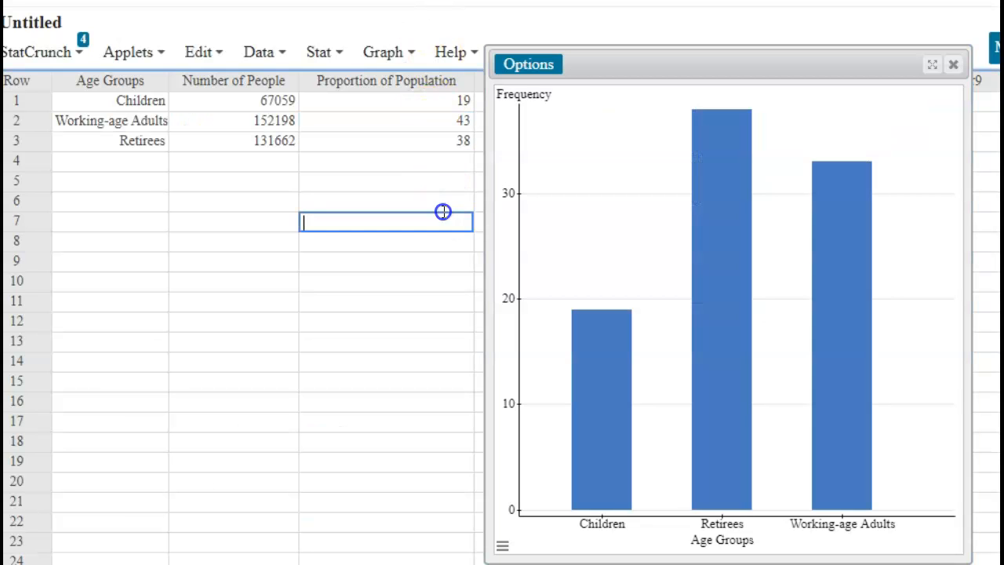
Step: Regenerate the frequency bar plot from the corrected data and place the graph beside the data columns
click(532, 66)
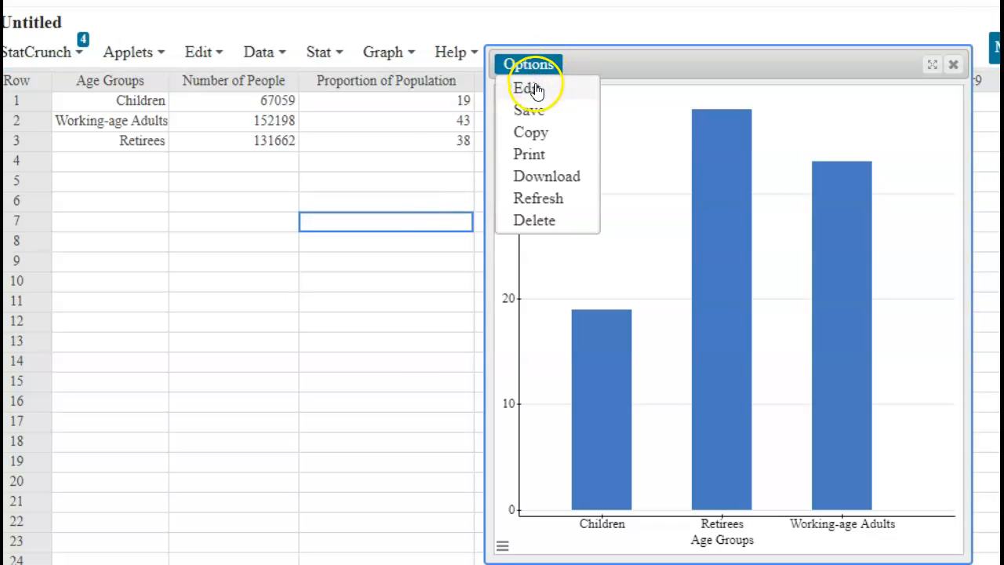
click(529, 87)
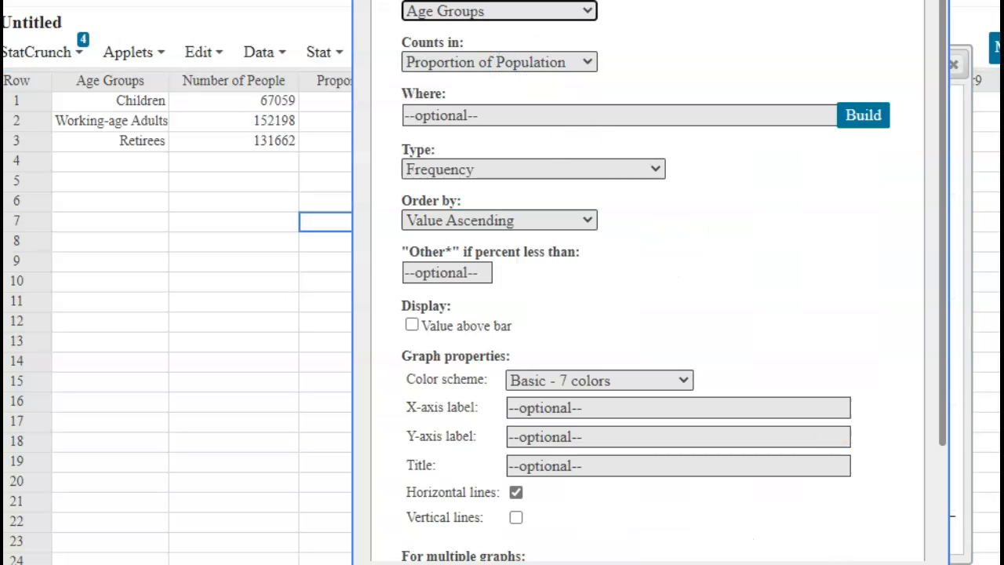
click(907, 560)
drag(776, 162, 777, 51)
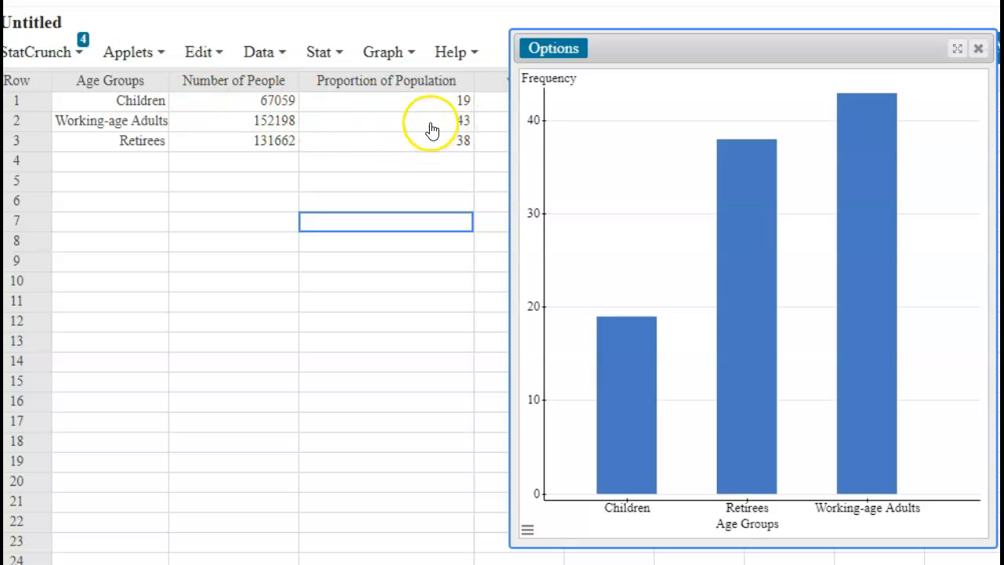
drag(722, 55, 696, 48)
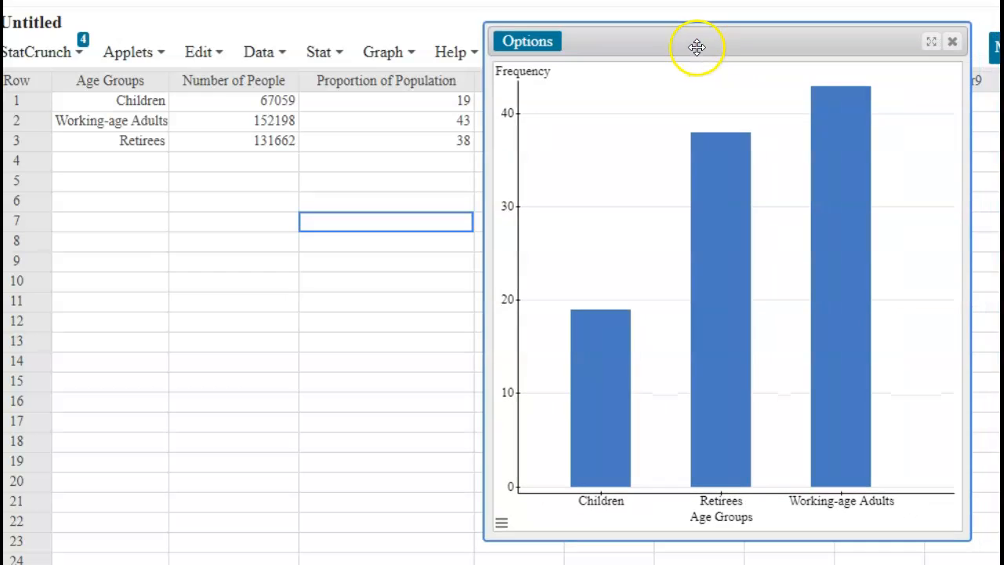